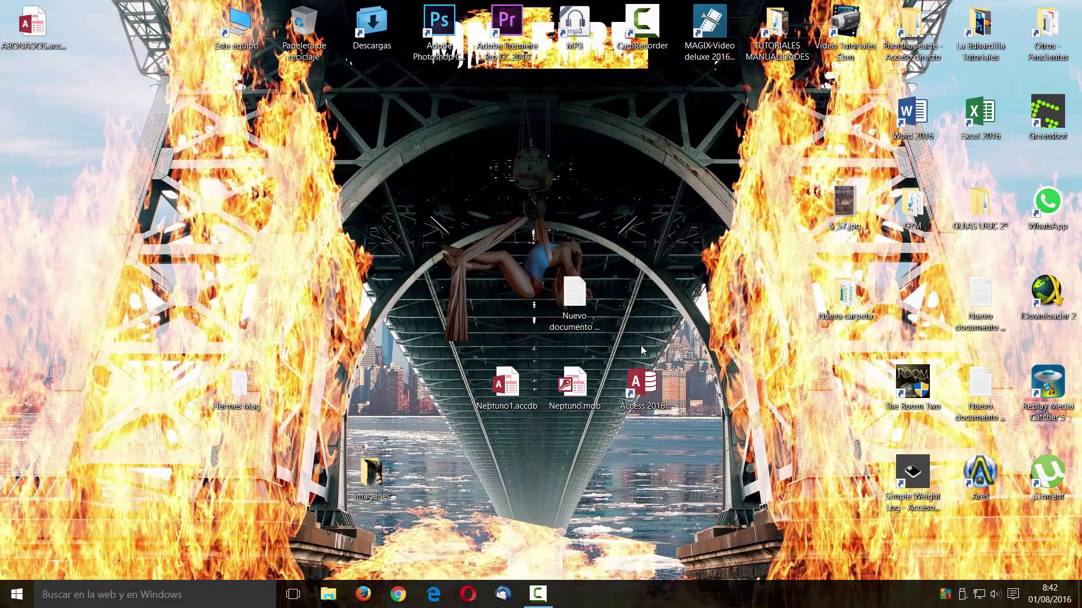
Move ABONADOS.accdb next to the other database files on the desktop, then open it in Access with its content enabled
{"action": "left_click_drag", "start_coordinate": [25, 34], "coordinate": [502, 310]}
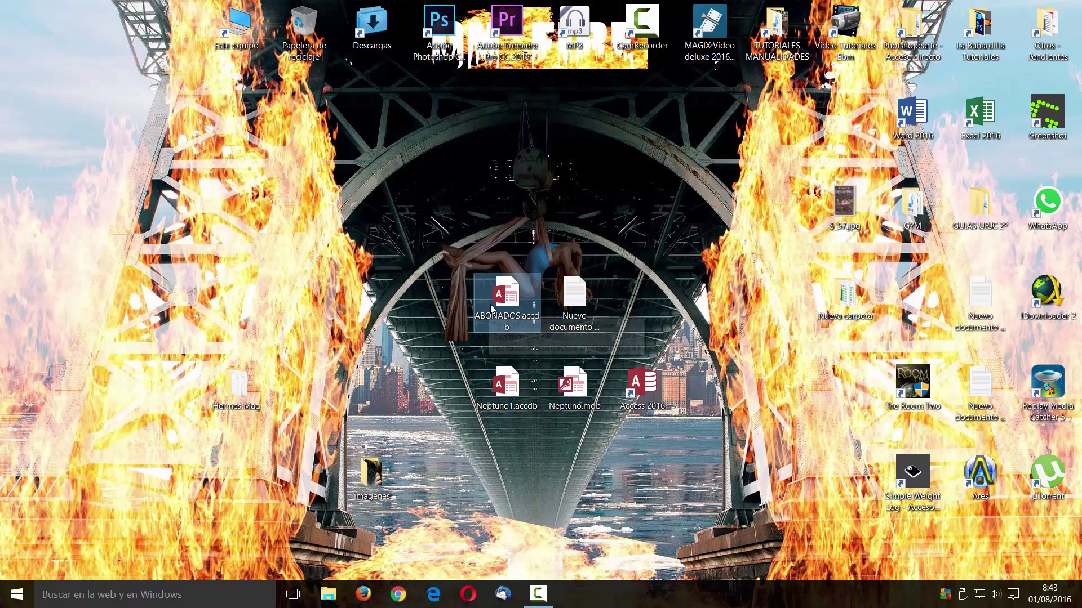
{"action": "double_click", "coordinate": [503, 304]}
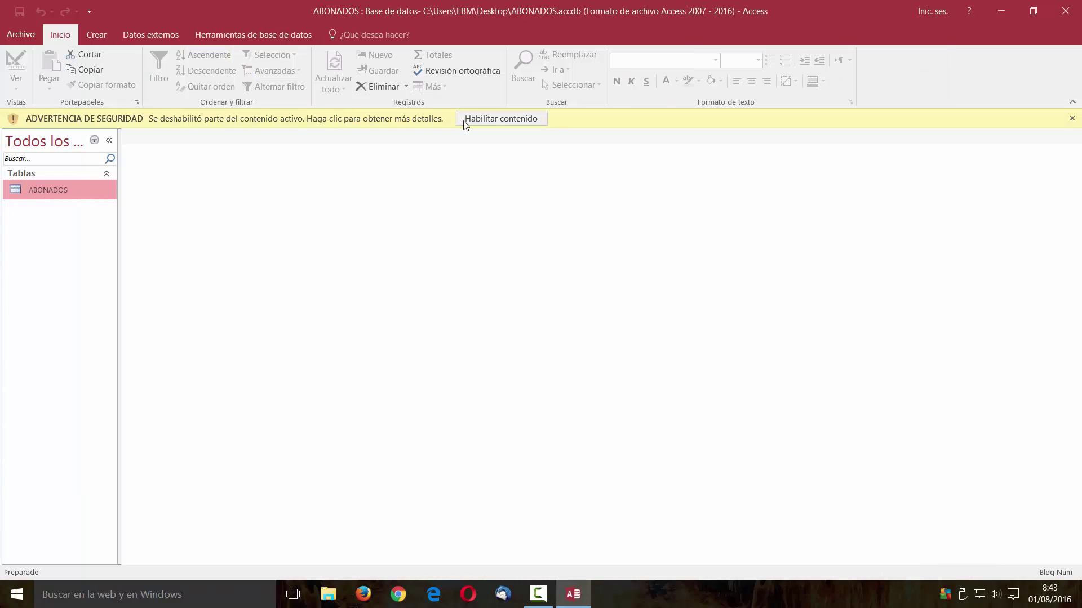
{"action": "left_click", "coordinate": [460, 119]}
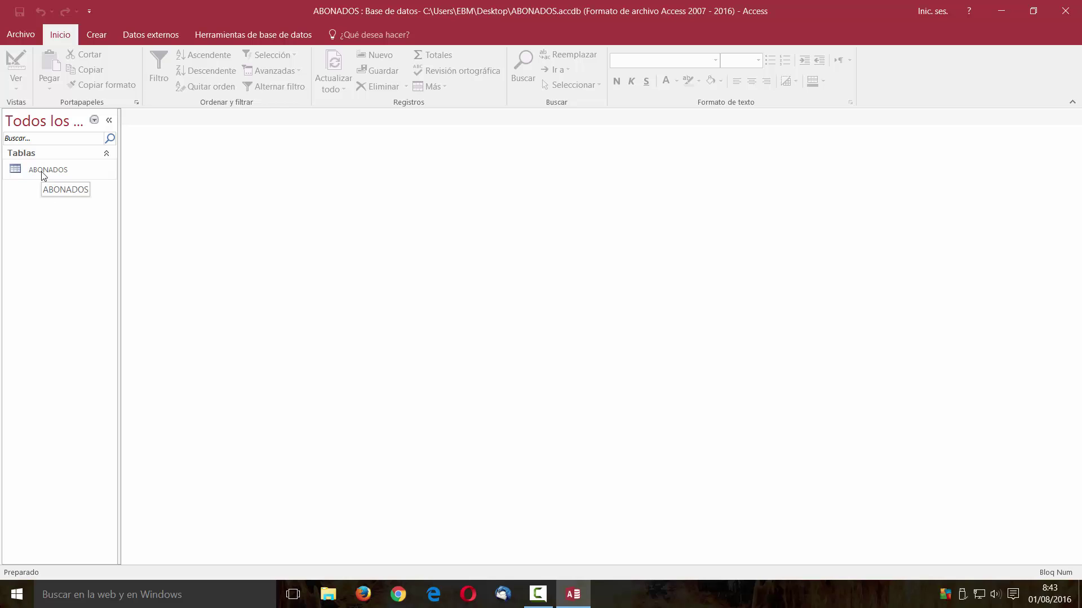
Open the ABONADOS table and switch it to Design view
{"action": "double_click", "coordinate": [42, 171]}
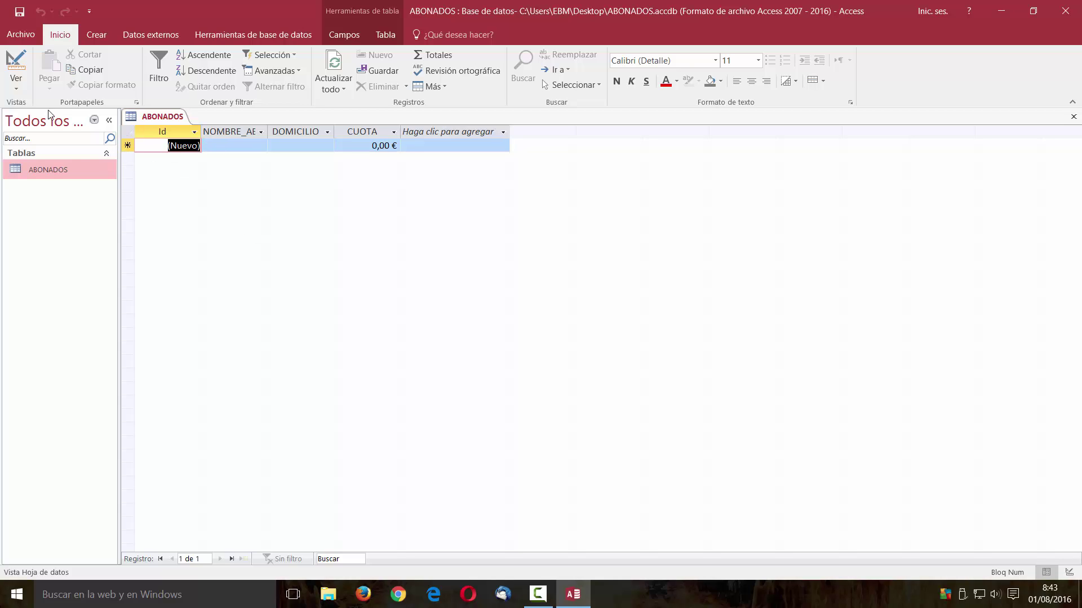
{"action": "left_click", "coordinate": [16, 66]}
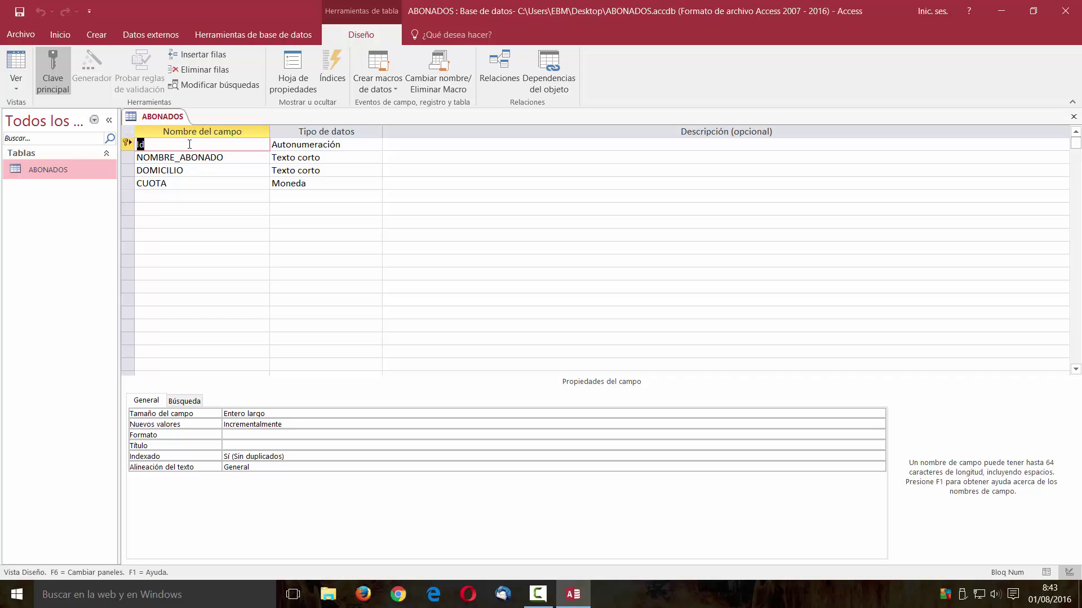
Add a field named EDAD below CUOTA with the data type Número
{"action": "left_click", "coordinate": [167, 193]}
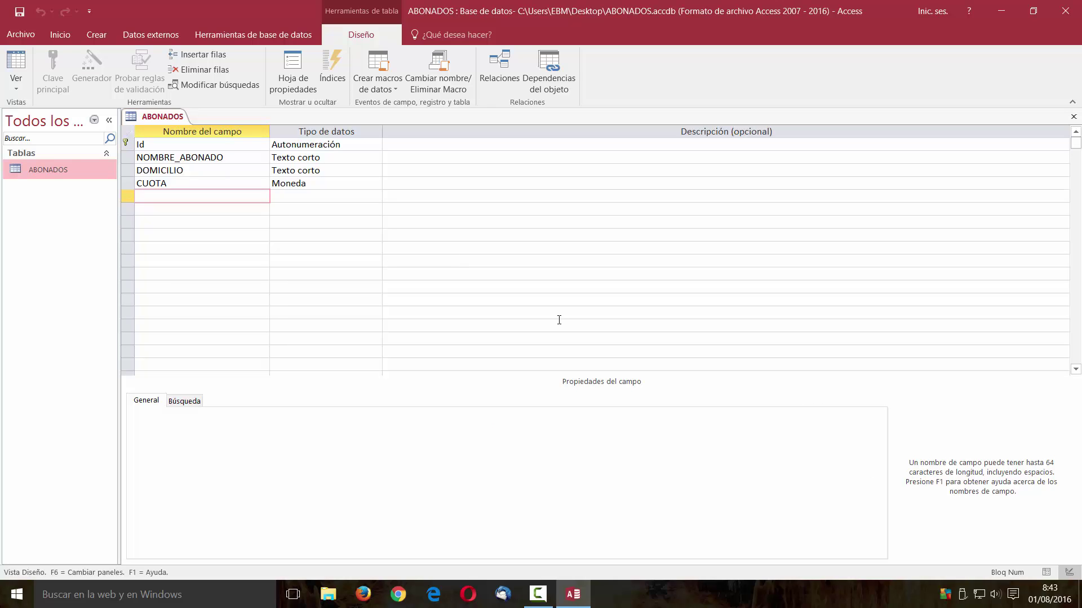
{"action": "key", "text": "Caps_Lock"}
{"action": "type", "text": "EDAD"}
{"action": "key", "text": "Tab"}
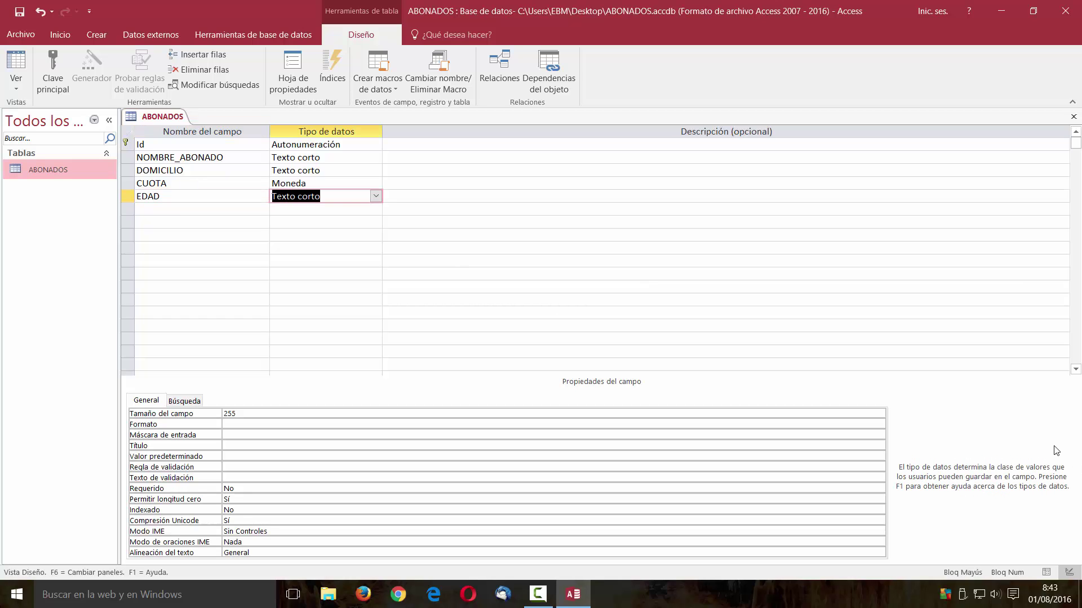
{"action": "left_click", "coordinate": [375, 197]}
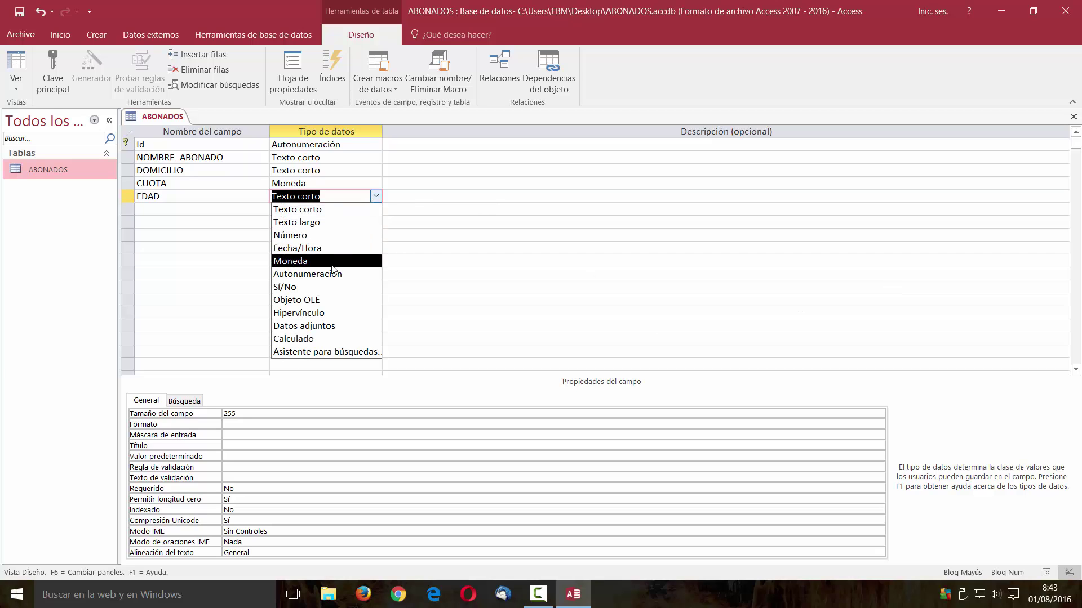
{"action": "left_click", "coordinate": [312, 236]}
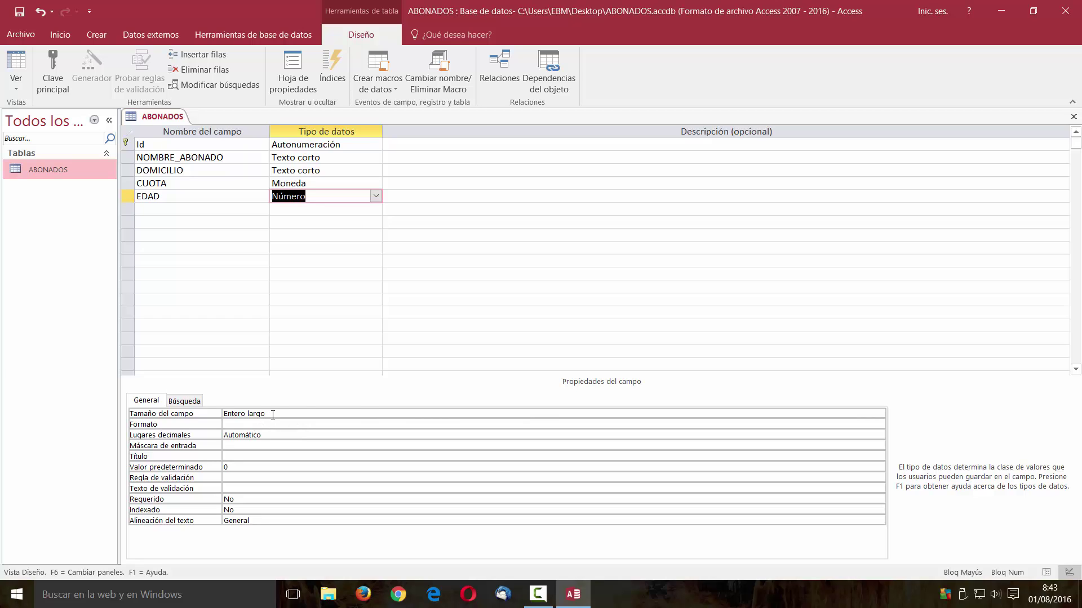
Set the field size of EDAD to Byte
{"action": "left_click", "coordinate": [702, 414]}
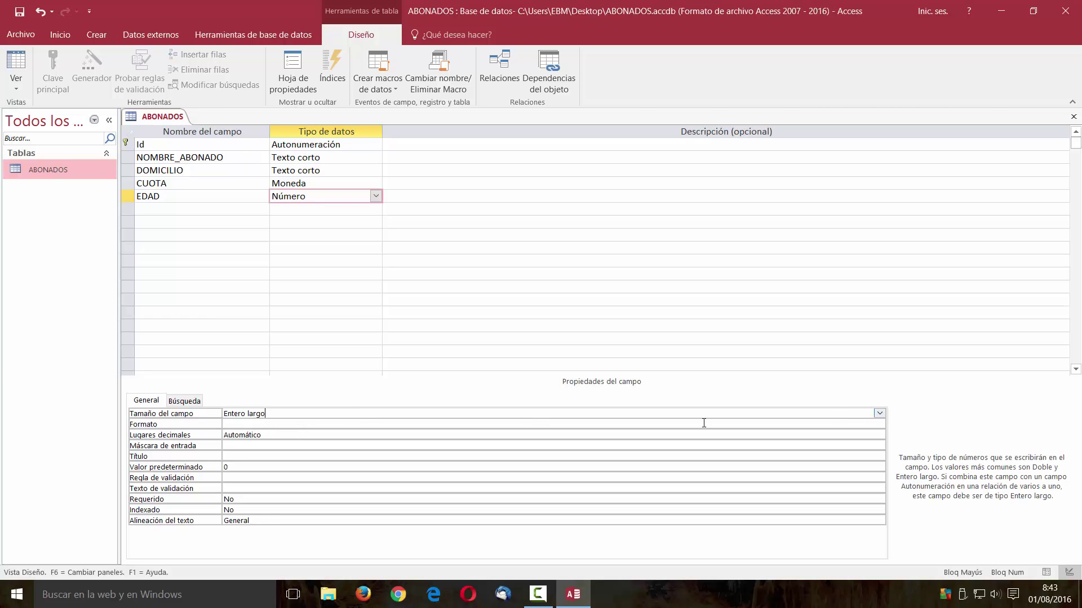
{"action": "left_click", "coordinate": [880, 414]}
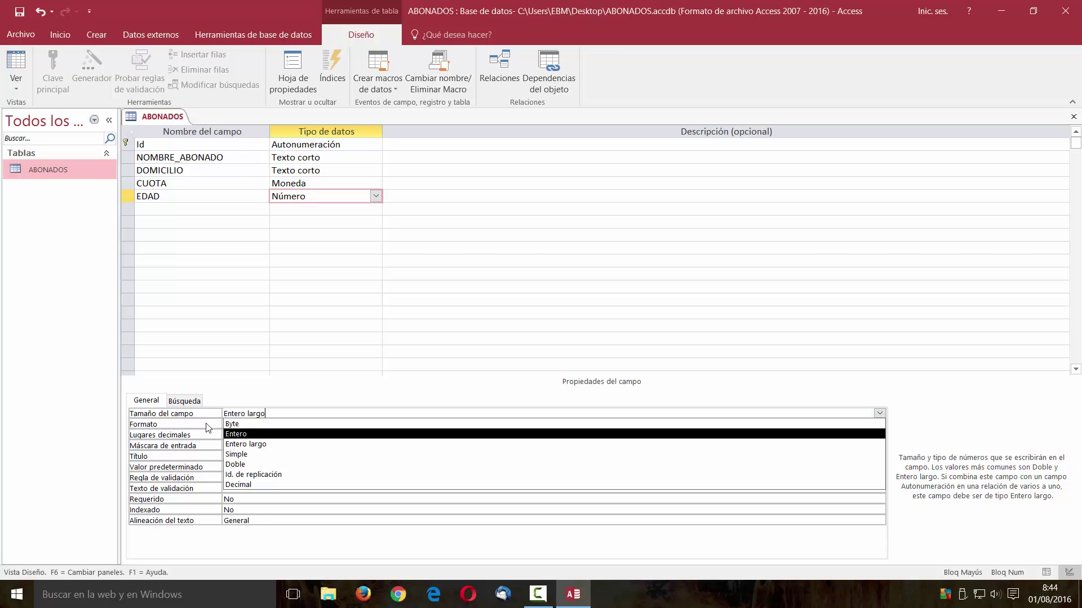
{"action": "left_click", "coordinate": [247, 426]}
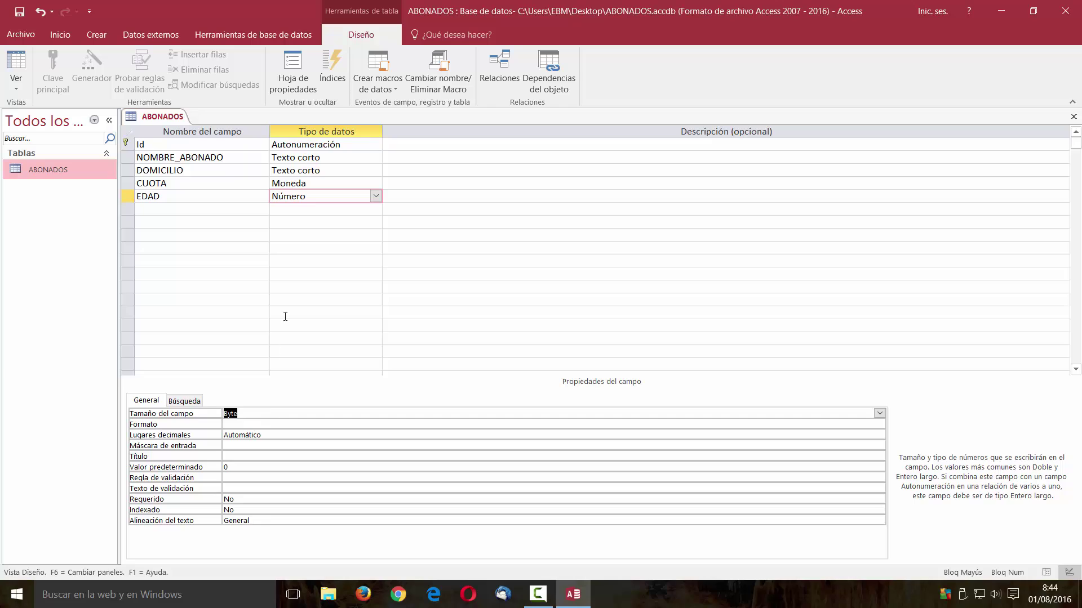
Try the field sizes Entero, Entero largo, Simple, Id. de replicación and Doble for EDAD
{"action": "left_click", "coordinate": [880, 415]}
{"action": "left_click", "coordinate": [414, 435]}
{"action": "left_click", "coordinate": [880, 414]}
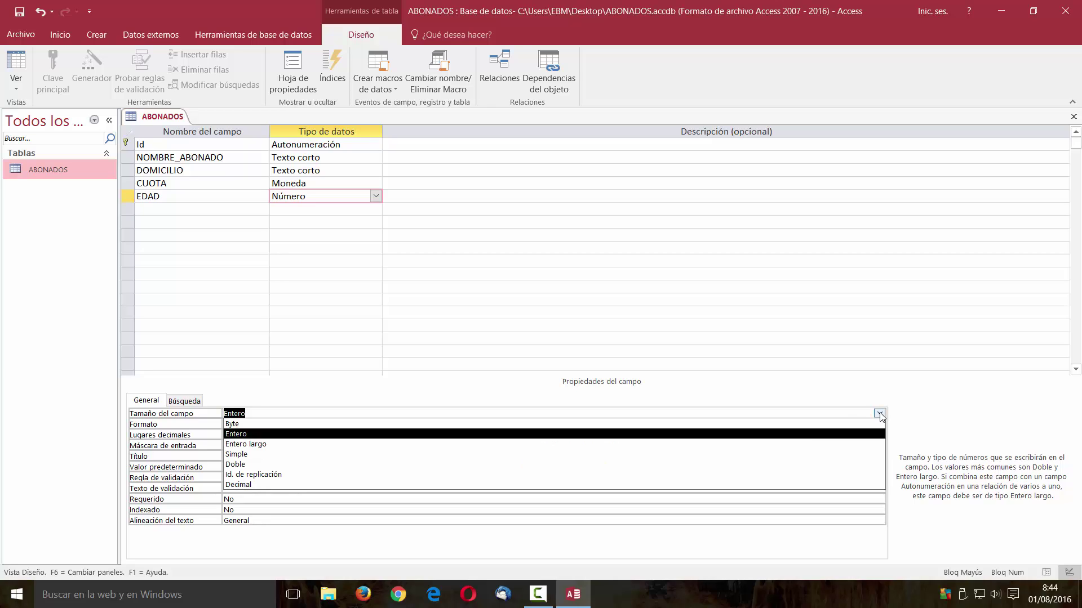
{"action": "left_click", "coordinate": [445, 449]}
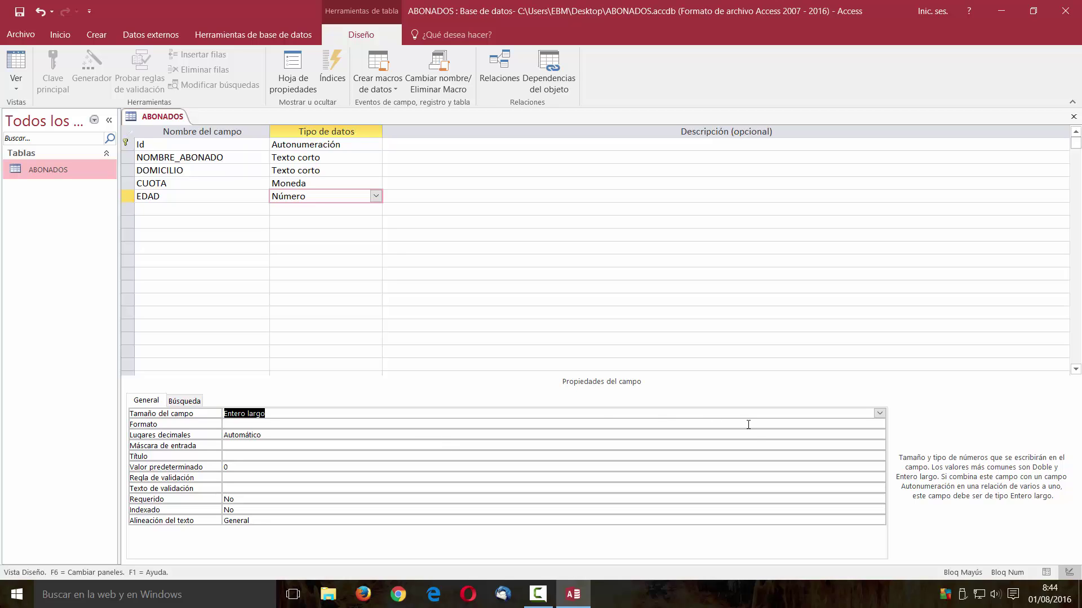
{"action": "left_click", "coordinate": [880, 413]}
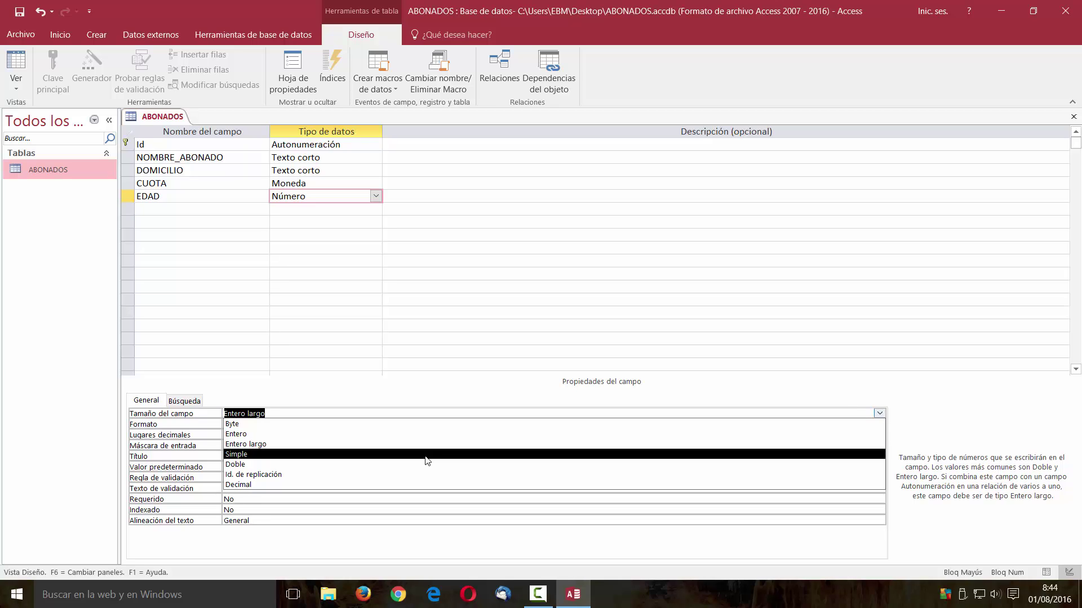
{"action": "left_click", "coordinate": [426, 454]}
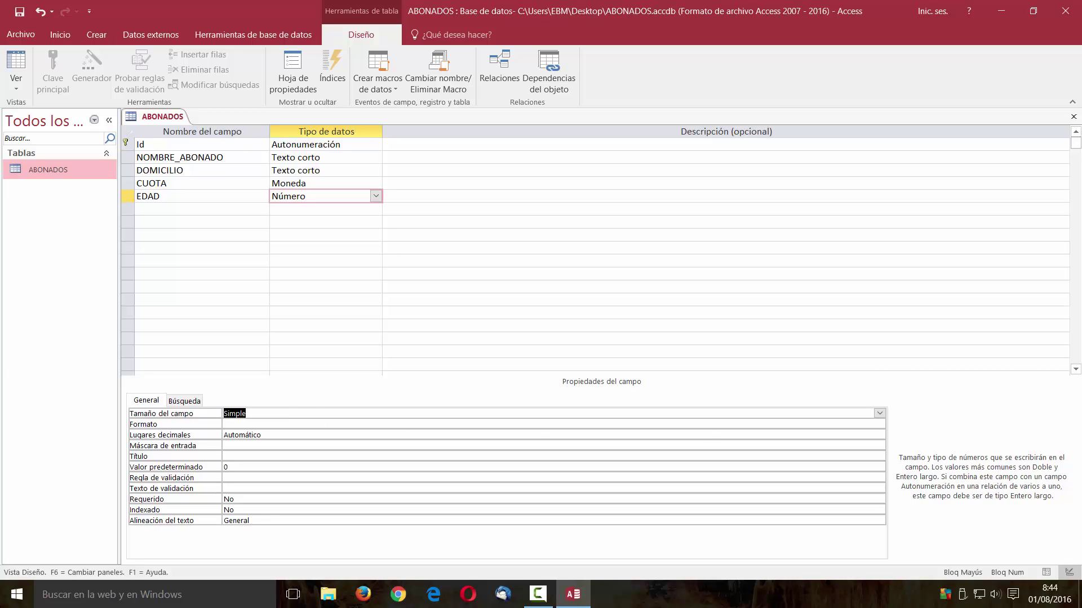
{"action": "left_click", "coordinate": [879, 413]}
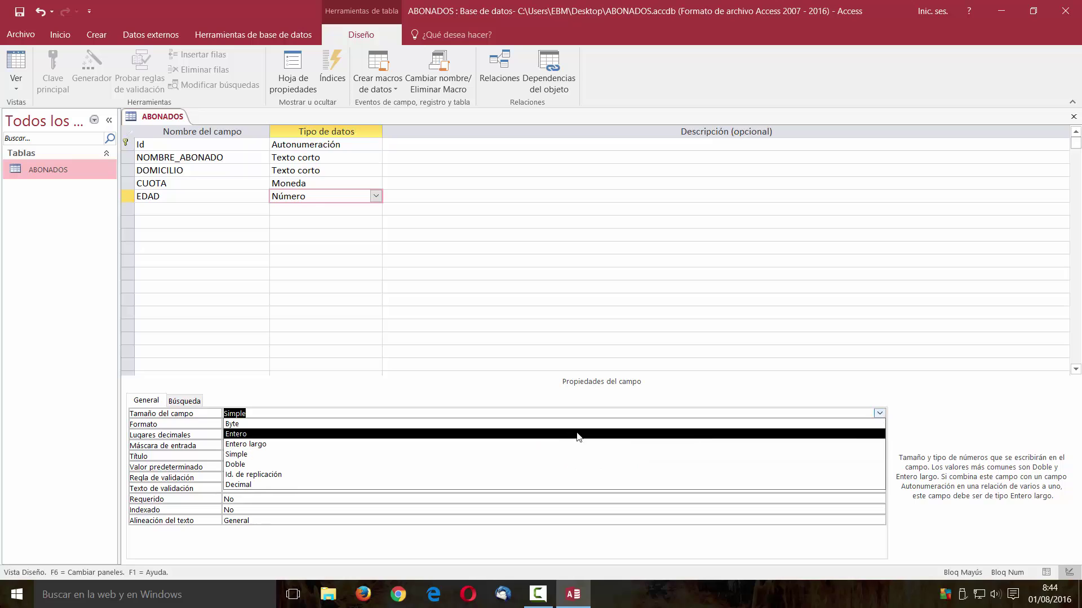
{"action": "left_click", "coordinate": [550, 475]}
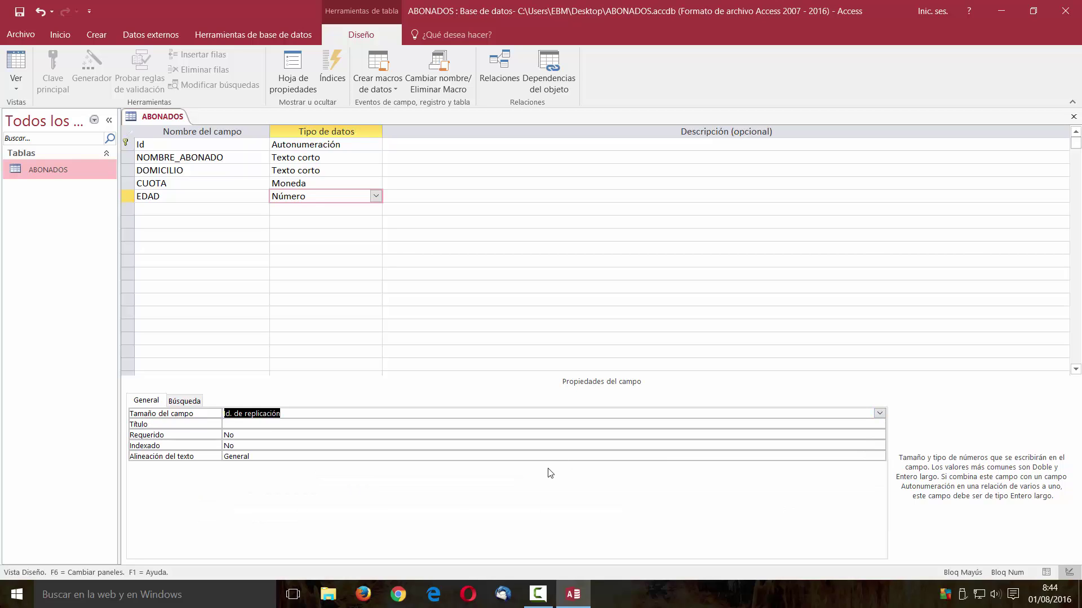
{"action": "left_click", "coordinate": [879, 413]}
{"action": "left_click", "coordinate": [418, 467]}
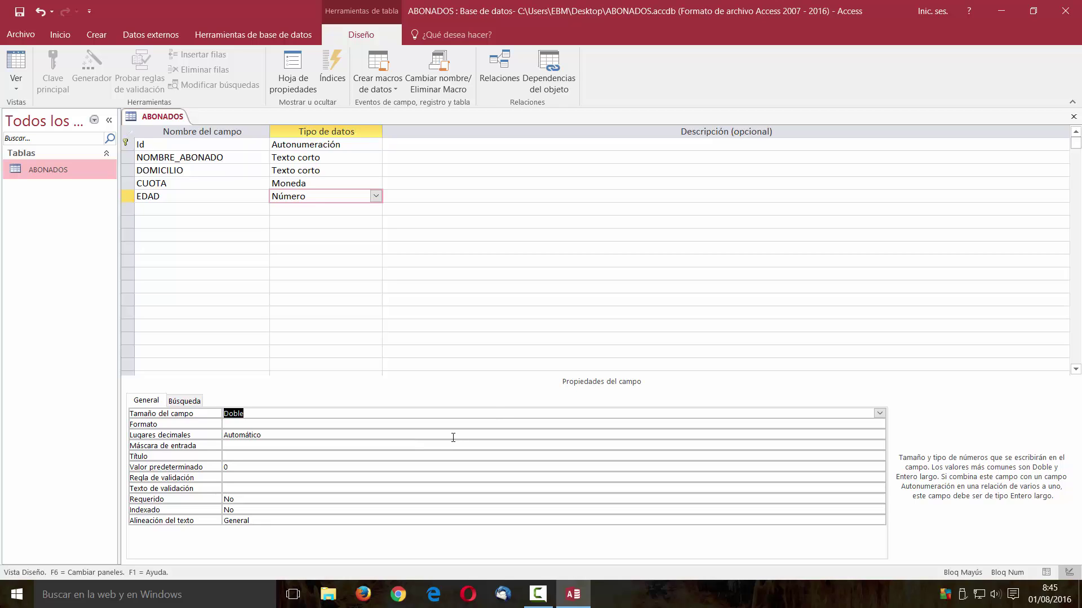
Return the field size of EDAD to Byte and clear the field's default value
{"action": "left_click", "coordinate": [504, 416]}
{"action": "left_click", "coordinate": [879, 413]}
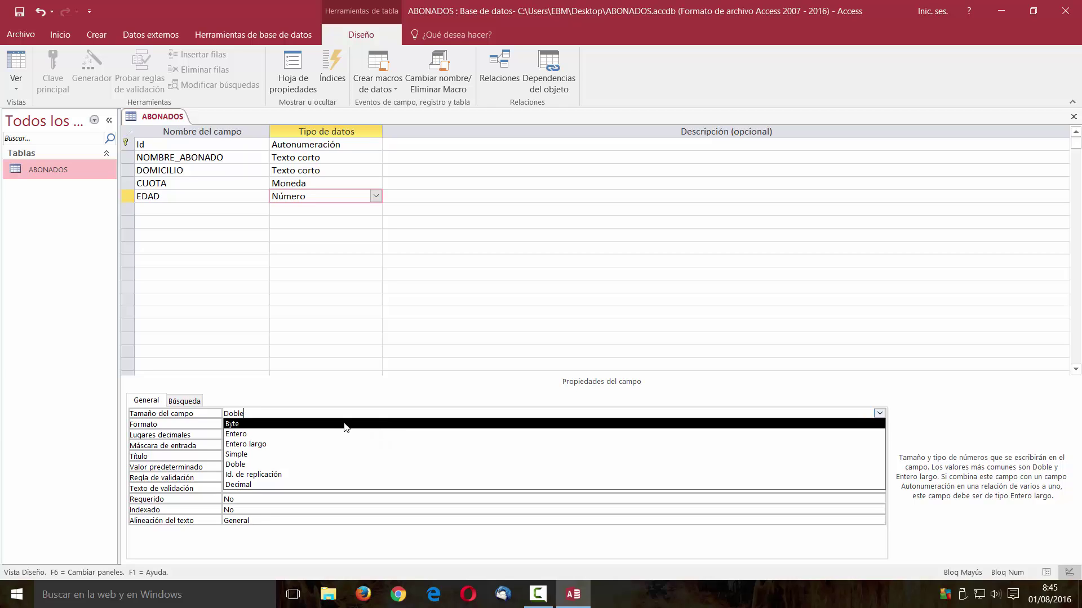
{"action": "left_click", "coordinate": [297, 426]}
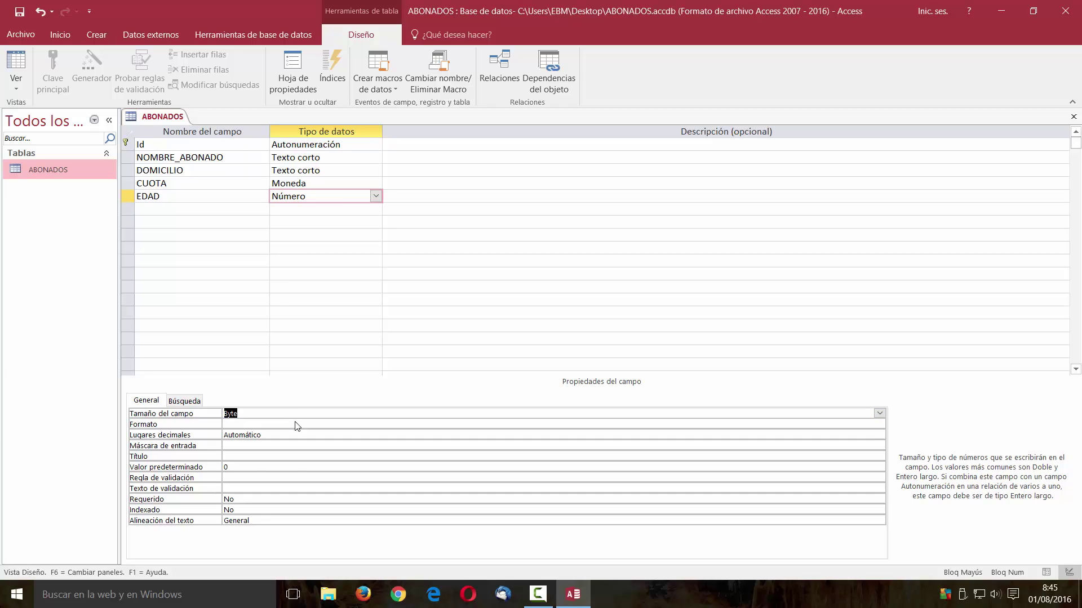
{"action": "left_click", "coordinate": [239, 467]}
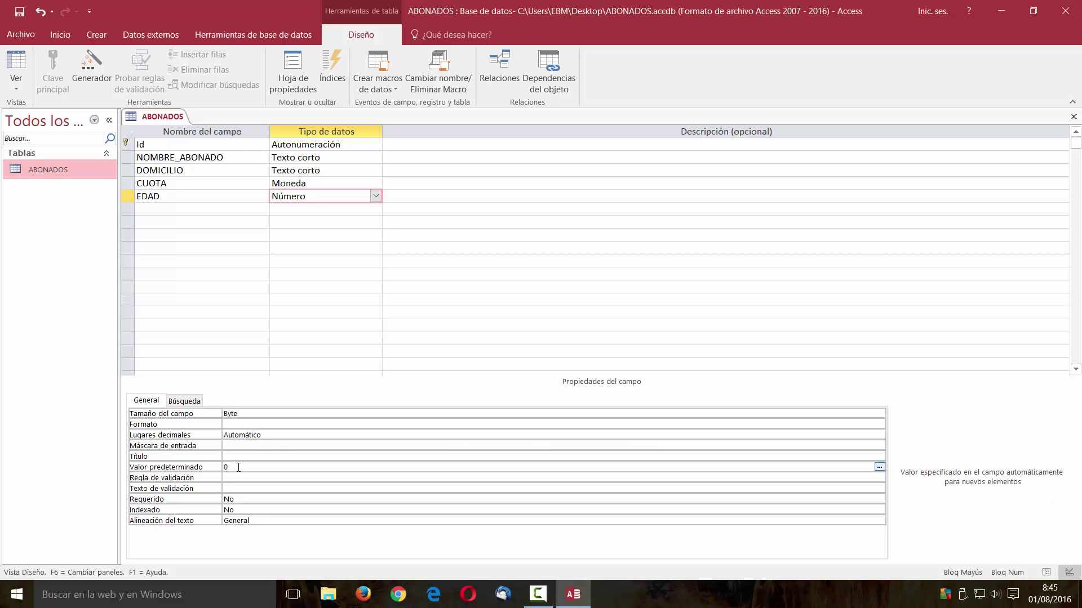
{"action": "left_click", "coordinate": [248, 457]}
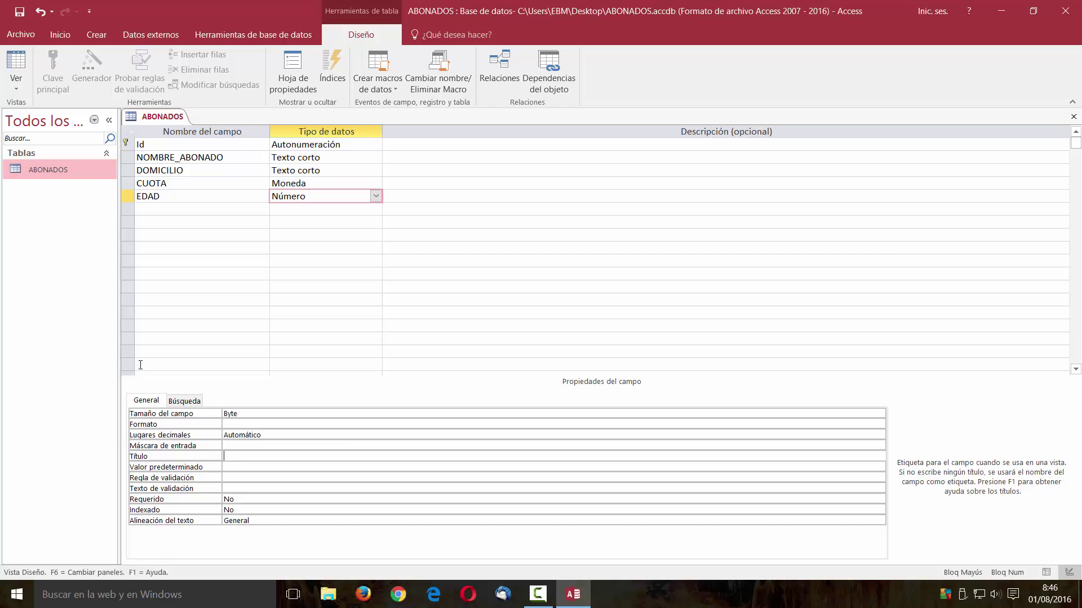
Add a field named TELEFONO below EDAD with the data type Texto corto
{"action": "left_click", "coordinate": [174, 209]}
{"action": "type", "text": "TELEFONO"}
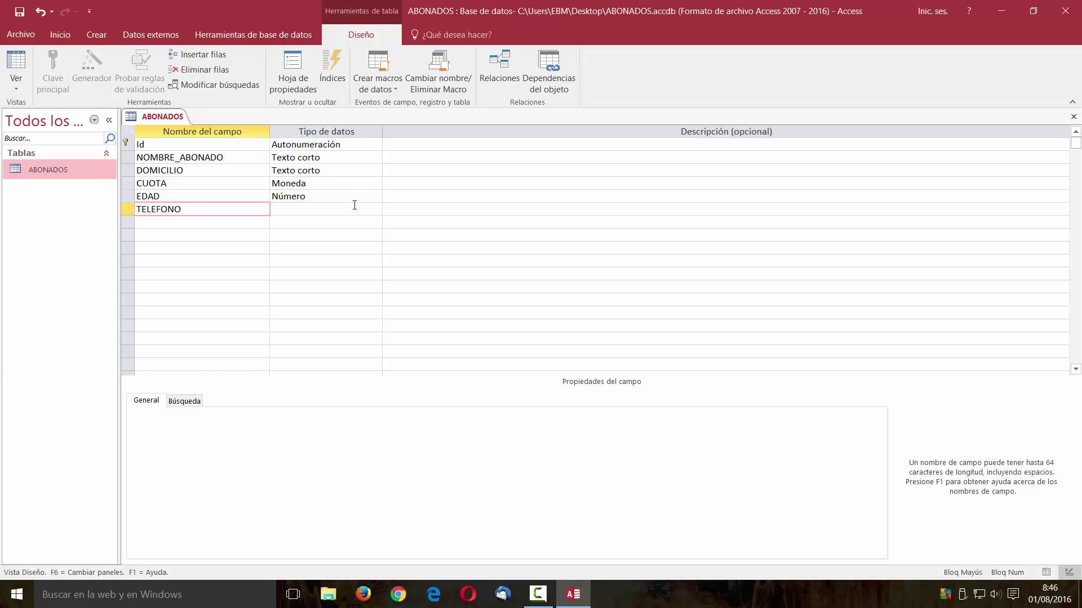
{"action": "left_click", "coordinate": [281, 214]}
{"action": "left_click", "coordinate": [203, 210]}
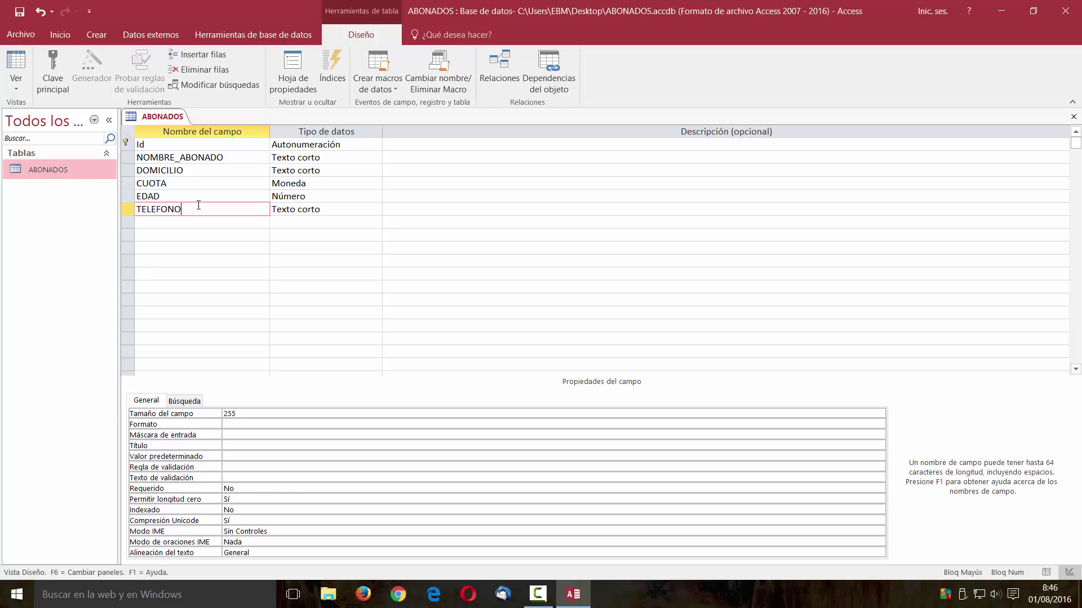
Try the data type Número for TELEFONO and return it to Texto corto
{"action": "left_click", "coordinate": [377, 209]}
{"action": "left_click", "coordinate": [376, 209]}
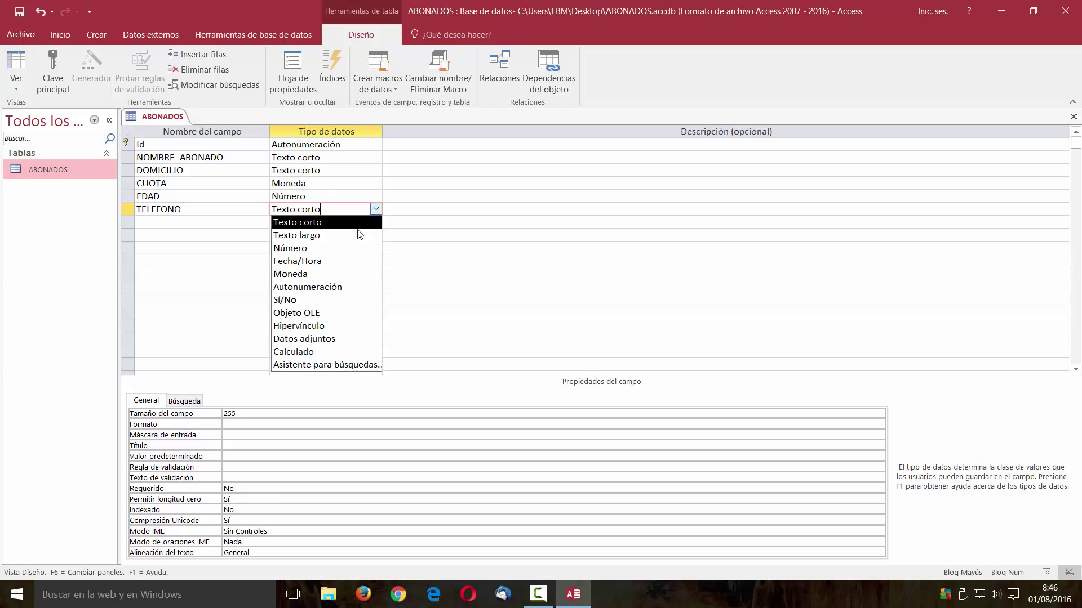
{"action": "left_click", "coordinate": [336, 252]}
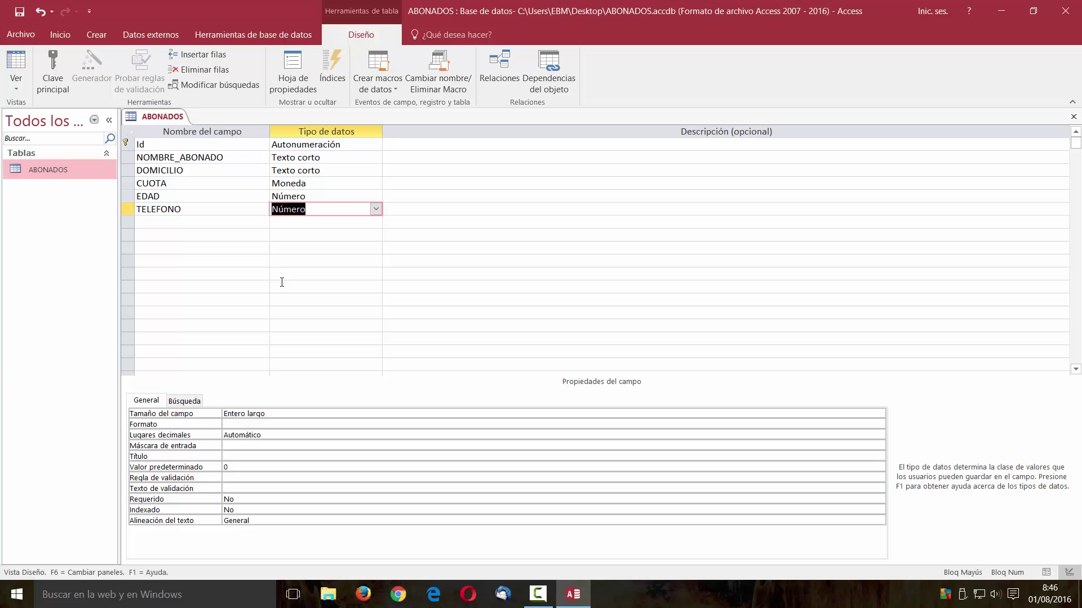
{"action": "left_click", "coordinate": [375, 209]}
{"action": "left_click", "coordinate": [356, 222]}
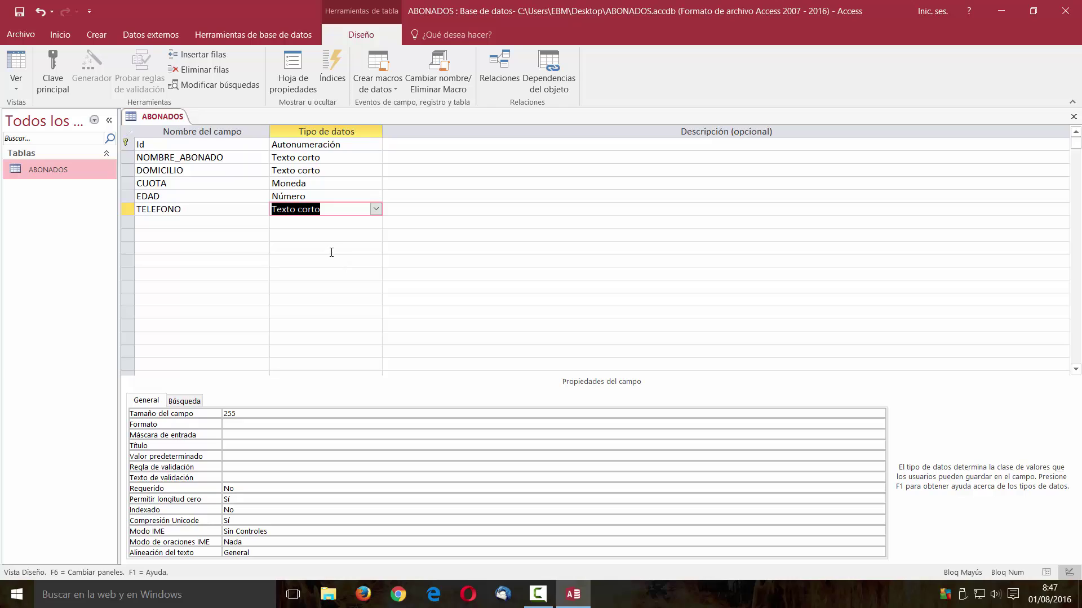
Add a field named FECHA DE ALTA below TELEFONO with the data type Fecha/Hora
{"action": "left_click", "coordinate": [211, 224]}
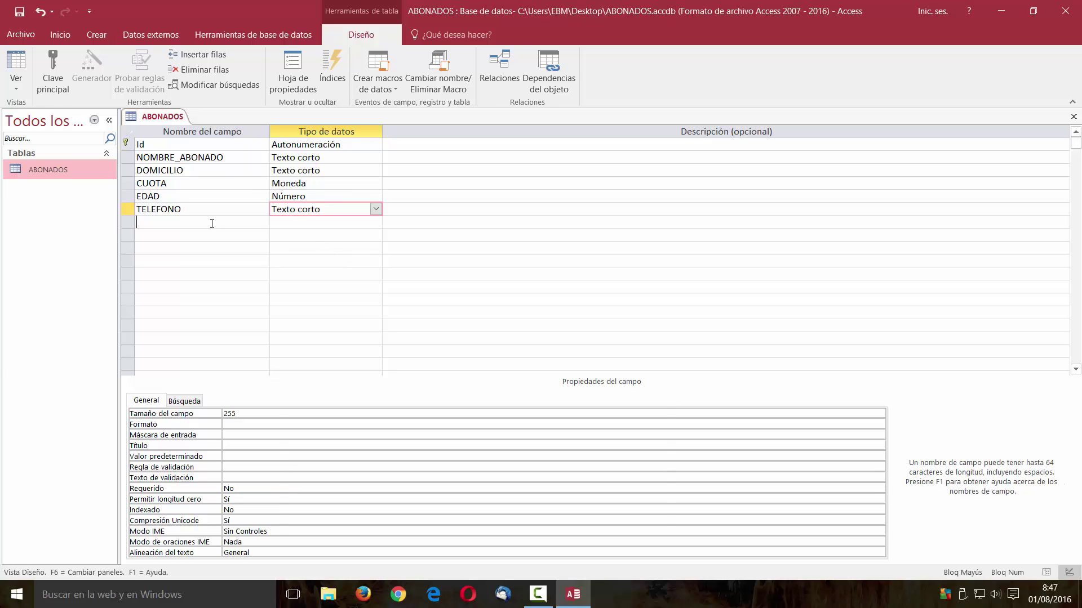
{"action": "type", "text": "FECHA"}
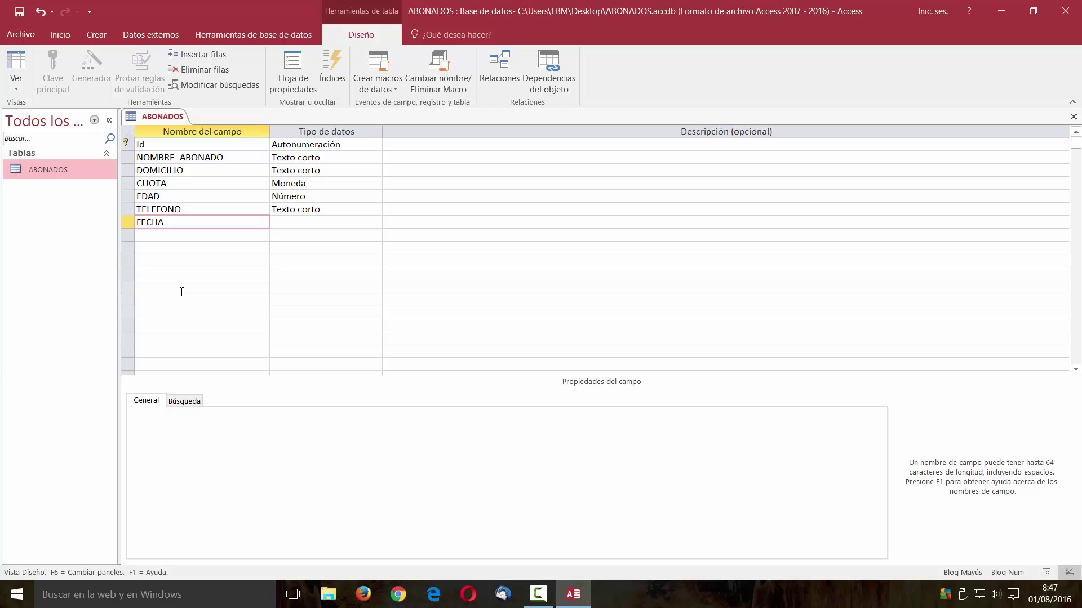
{"action": "type", "text": " DE ALTA"}
{"action": "left_click", "coordinate": [335, 222]}
{"action": "left_click", "coordinate": [376, 222]}
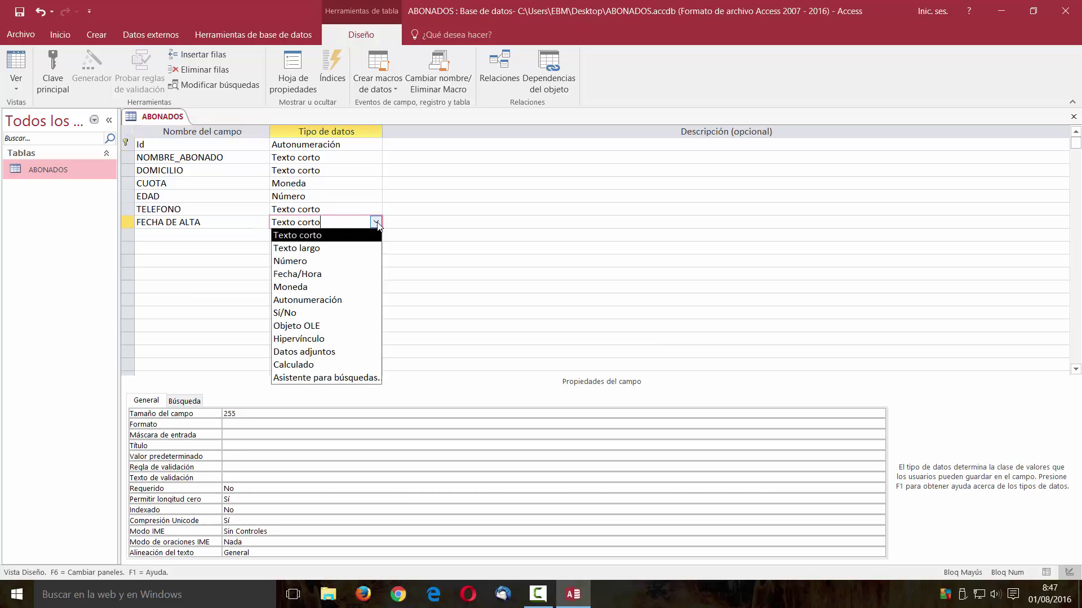
{"action": "left_click", "coordinate": [341, 274]}
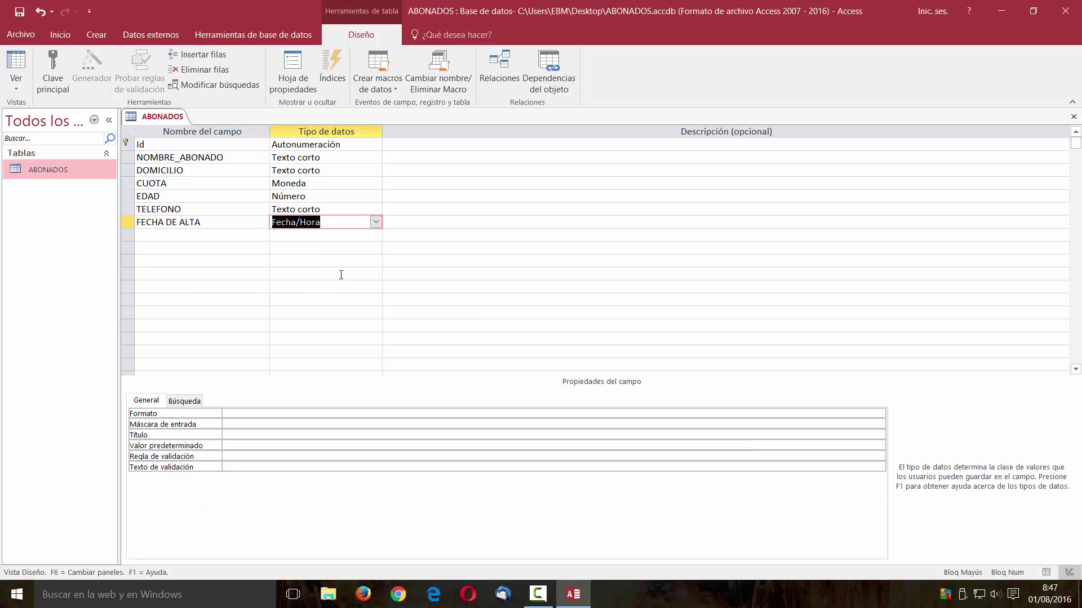
Set the display format of FECHA DE ALTA to Fecha corta
{"action": "left_click", "coordinate": [404, 413]}
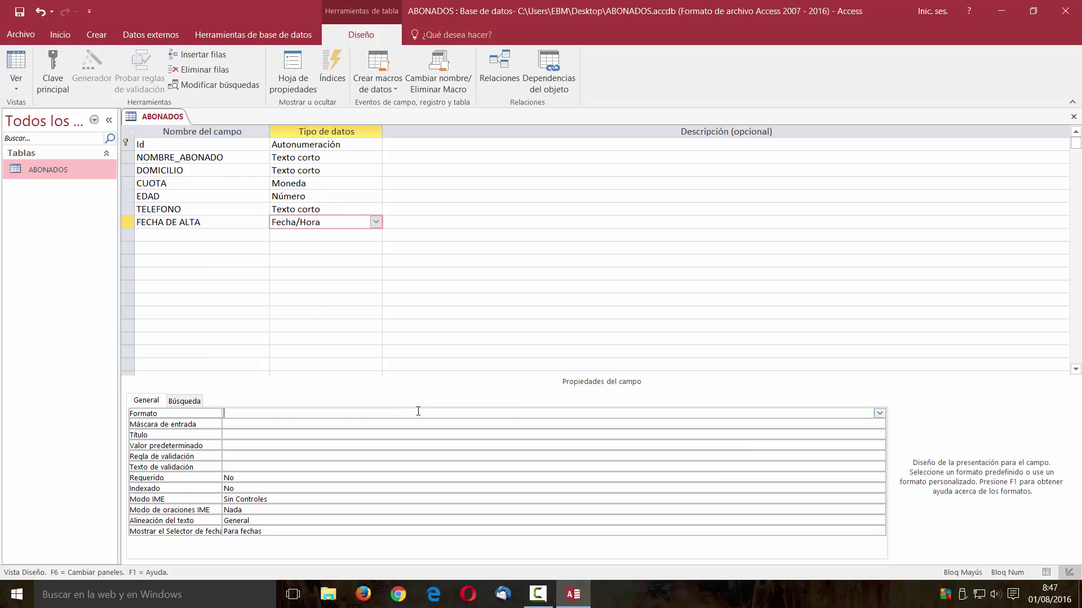
{"action": "left_click", "coordinate": [878, 416]}
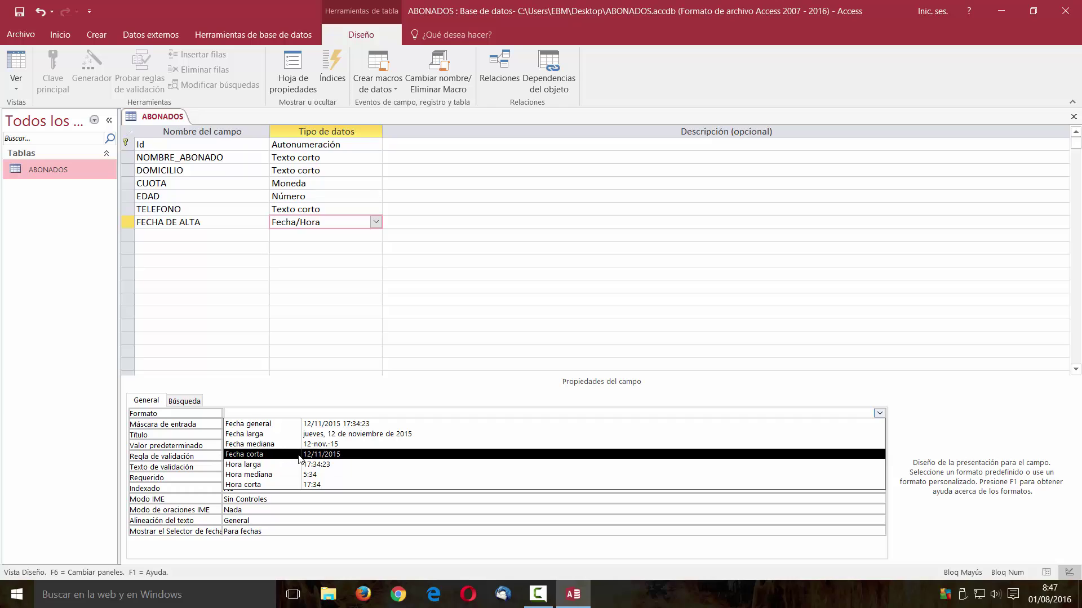
{"action": "left_click", "coordinate": [325, 454]}
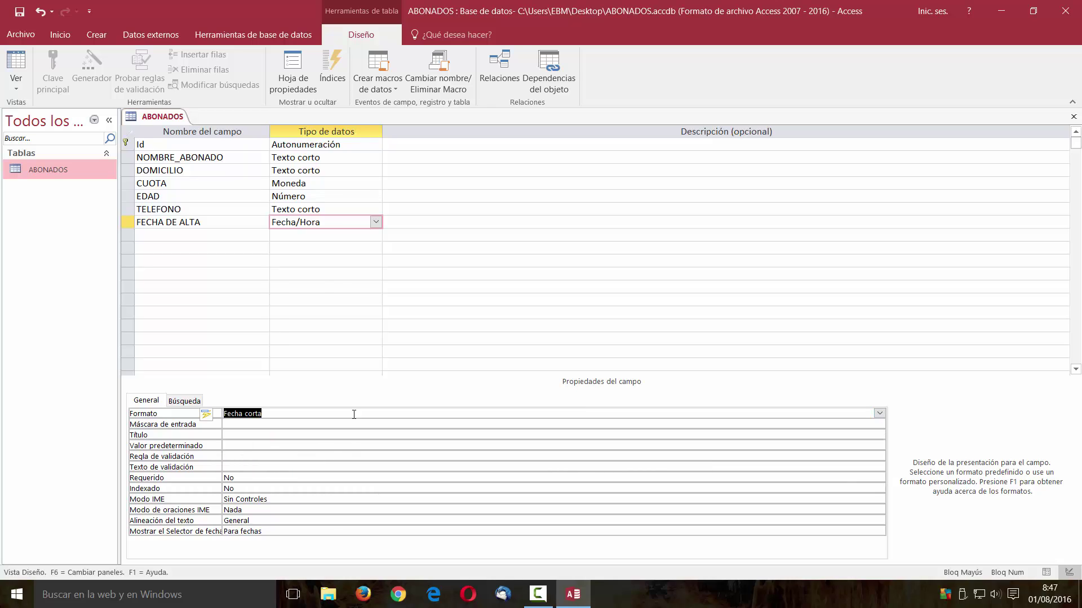
Close the ABONADOS table design and save the changes made to it
{"action": "left_click", "coordinate": [237, 238]}
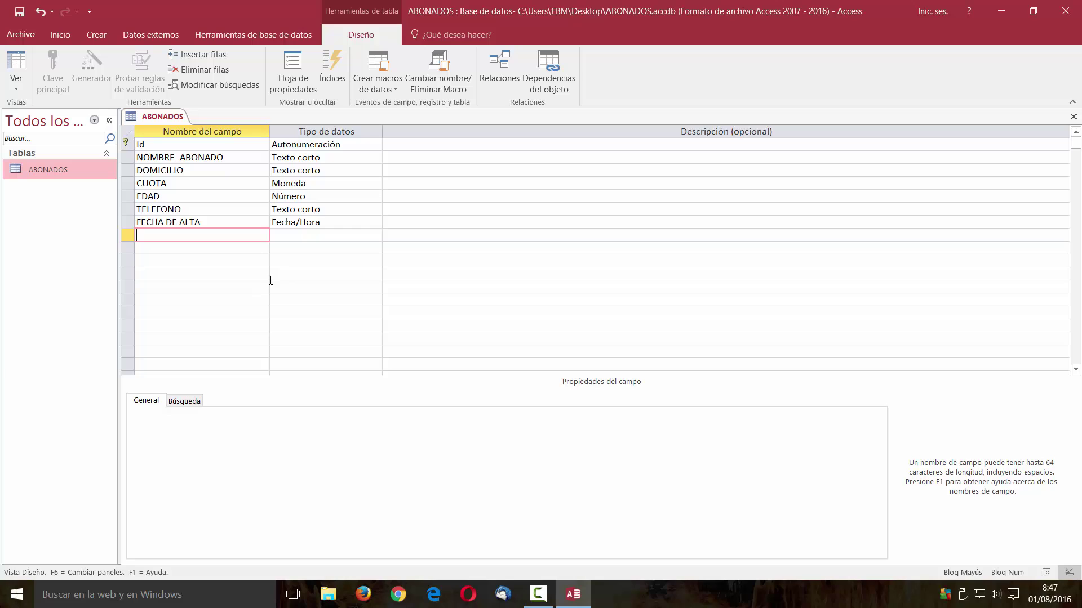
{"action": "left_click", "coordinate": [1073, 117]}
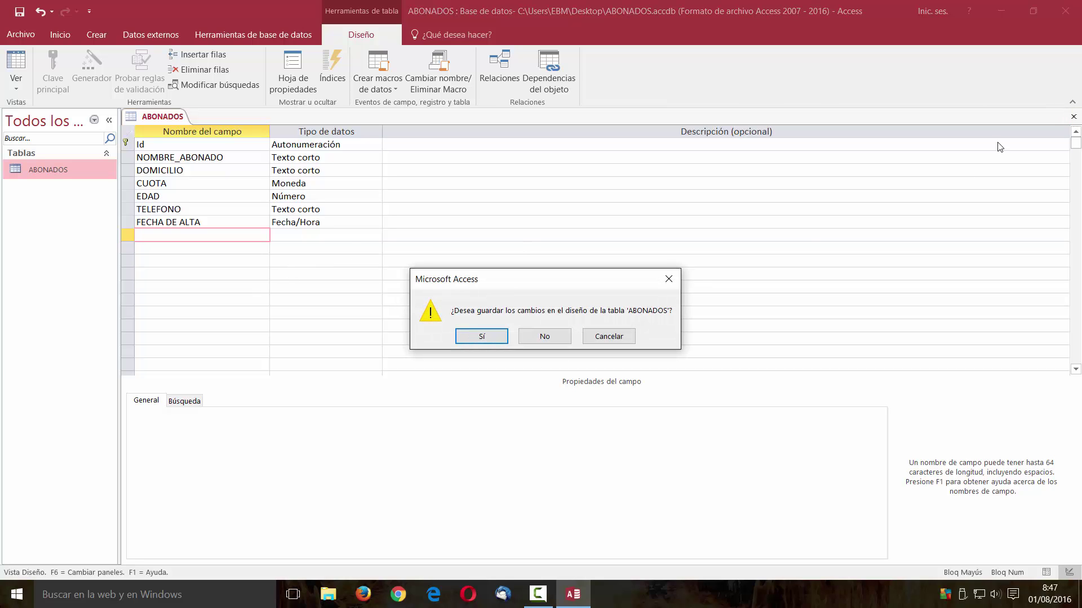
{"action": "left_click", "coordinate": [482, 338]}
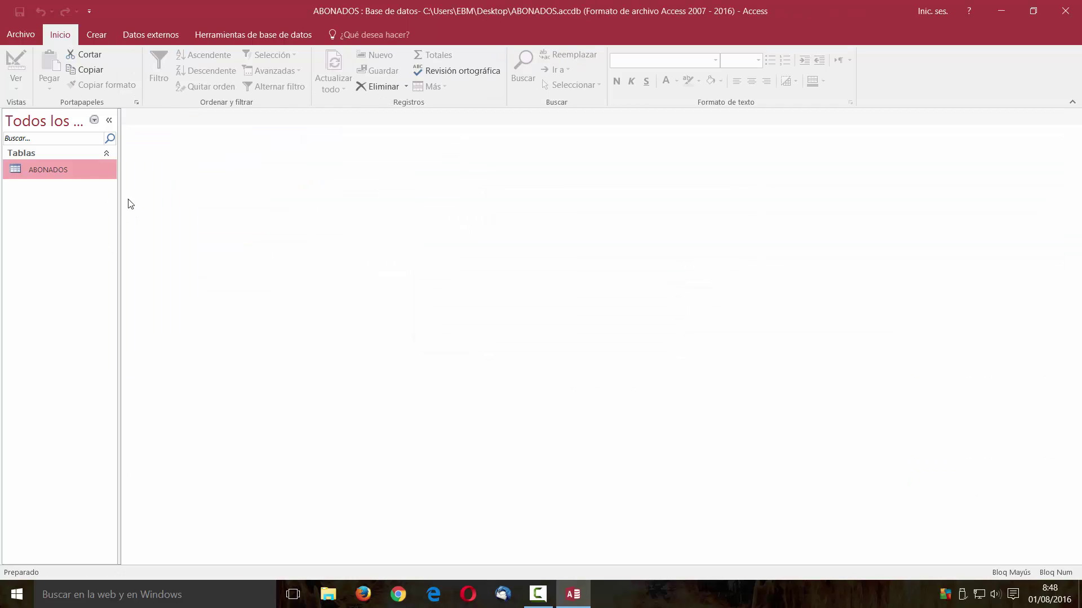
Reopen the ABONADOS table to view its datasheet, and switch it to Design view
{"action": "double_click", "coordinate": [43, 170]}
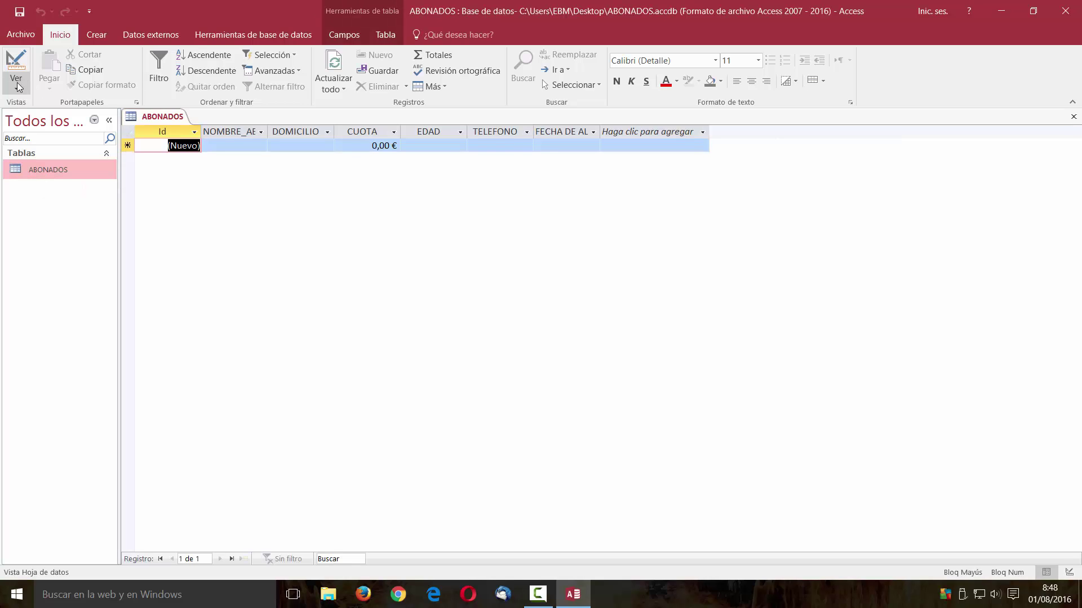
{"action": "left_click", "coordinate": [15, 60]}
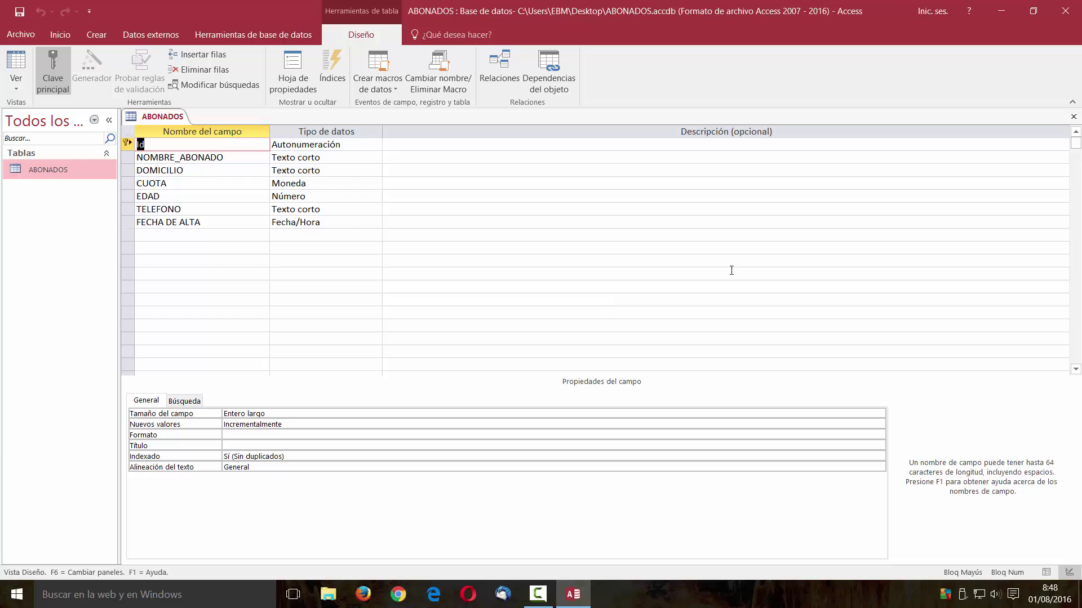
Close the ABONADOS table and exit Access
{"action": "left_click", "coordinate": [1073, 117]}
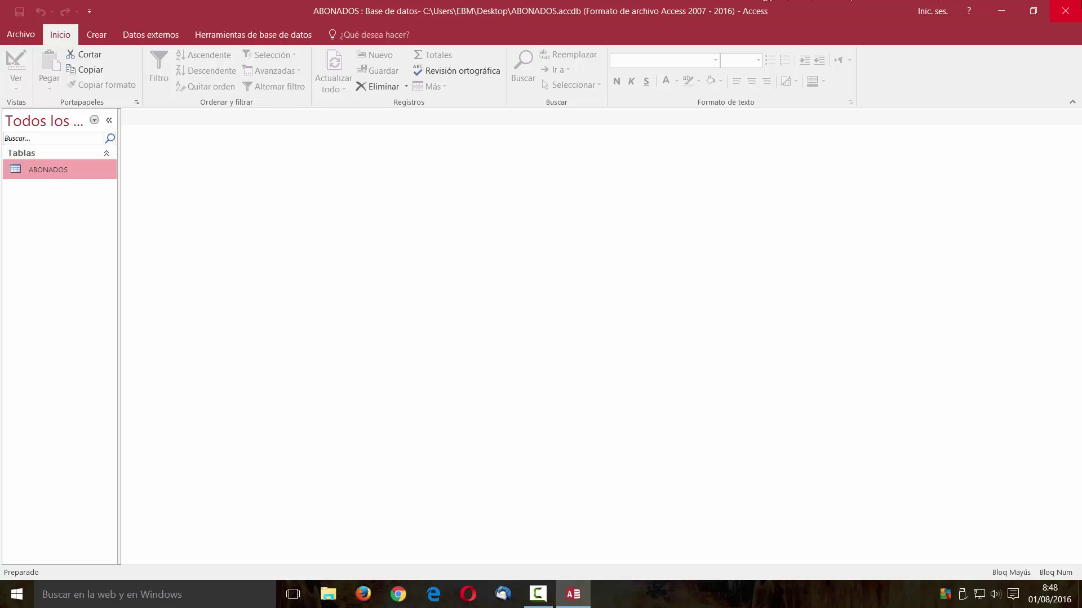
{"action": "left_click", "coordinate": [1067, 13]}
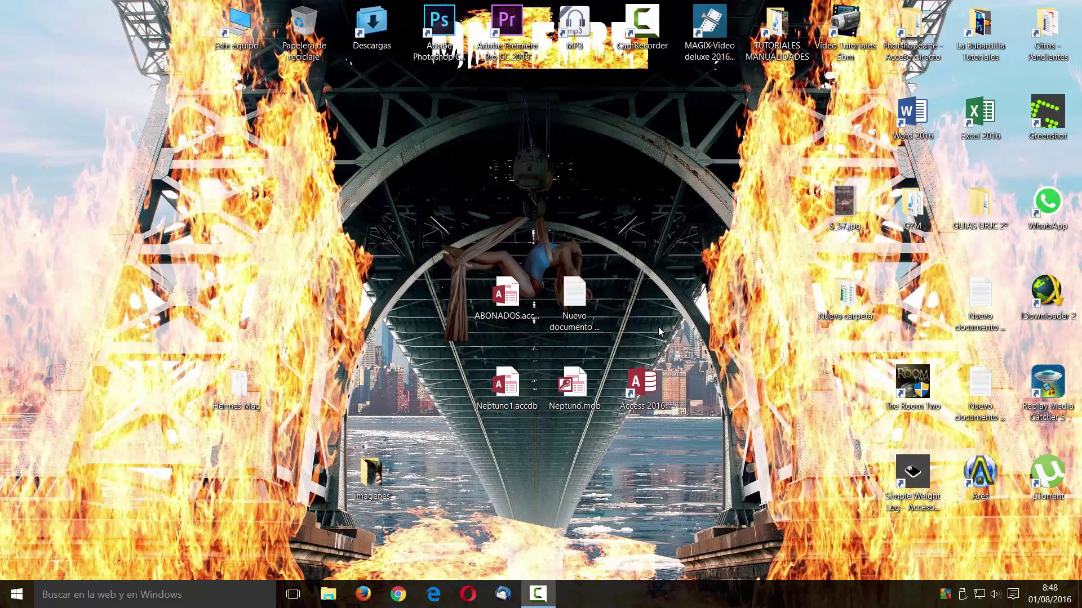